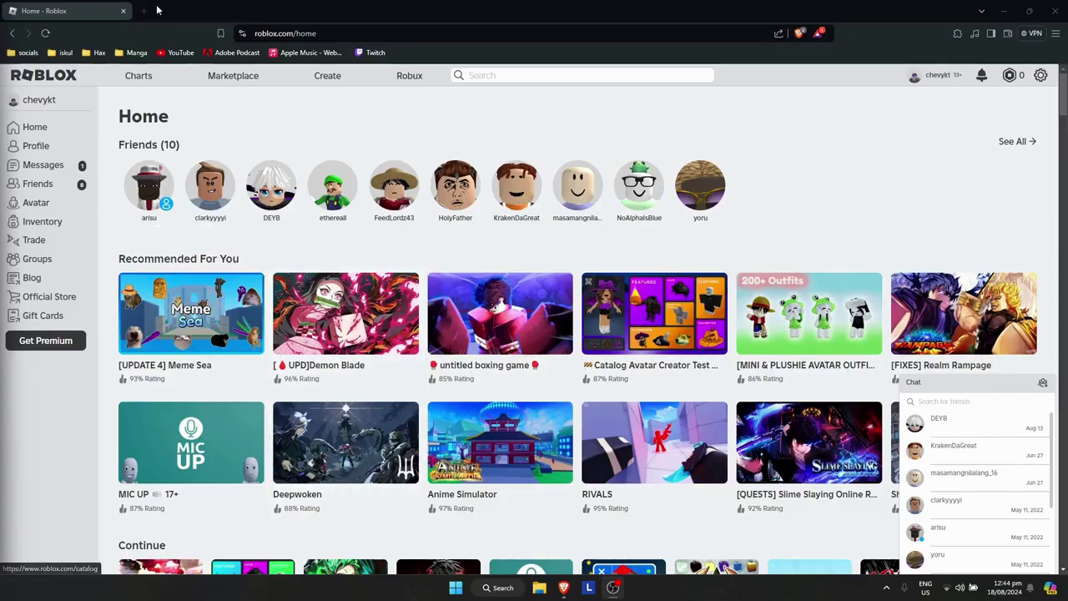
# Step: Open a new blank tab beside the Home - Roblox tab
pyautogui.click(143, 11)
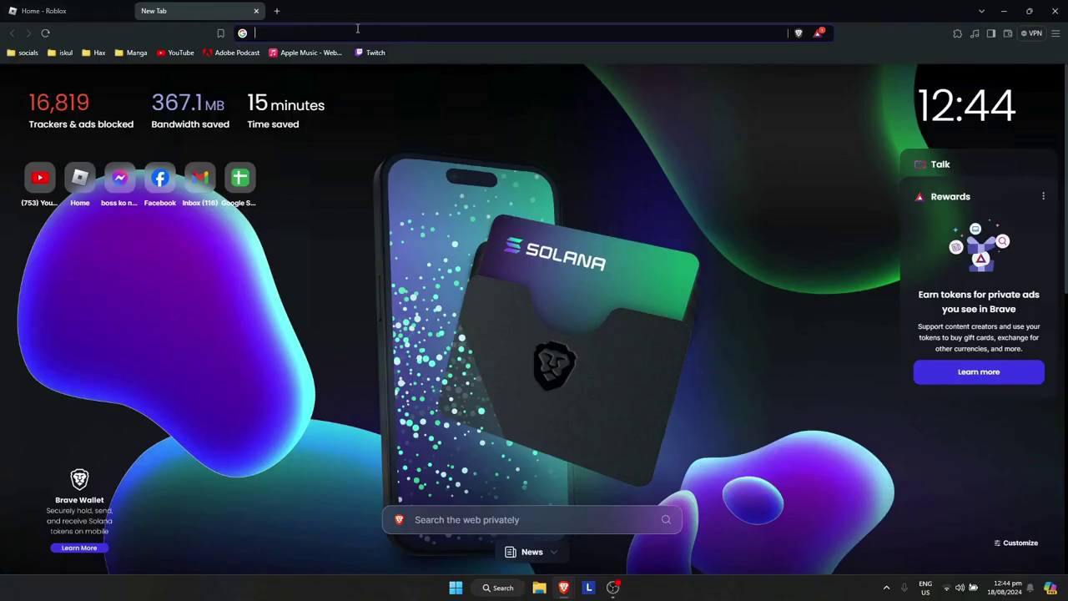
# Step: Search Google for 'roblox status' and open the official Roblox Status page
pyautogui.click(464, 34)
pyautogui.write('rob')
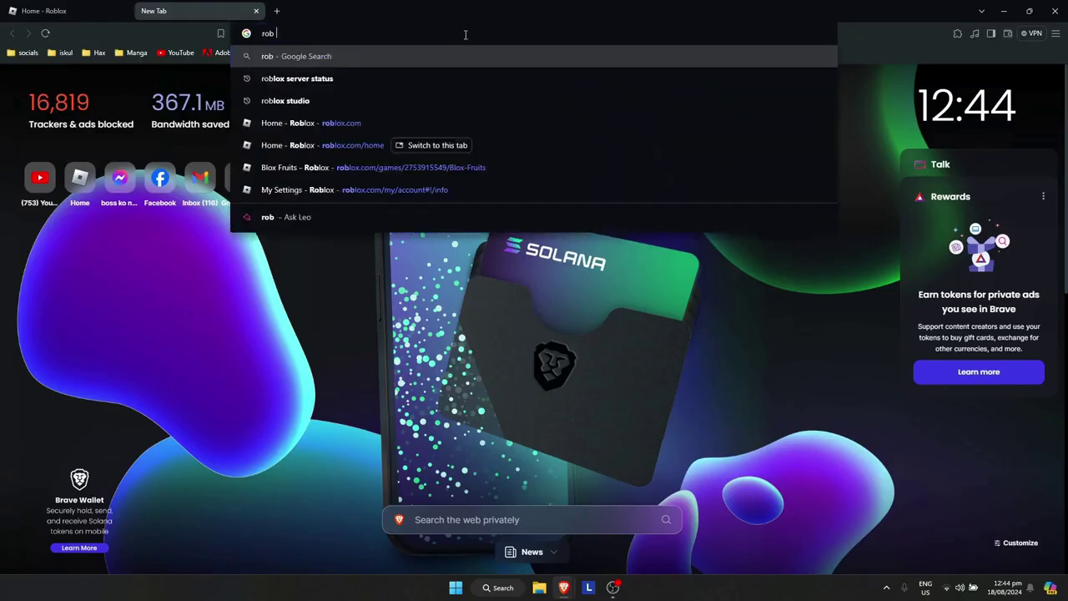
pyautogui.write('lo')
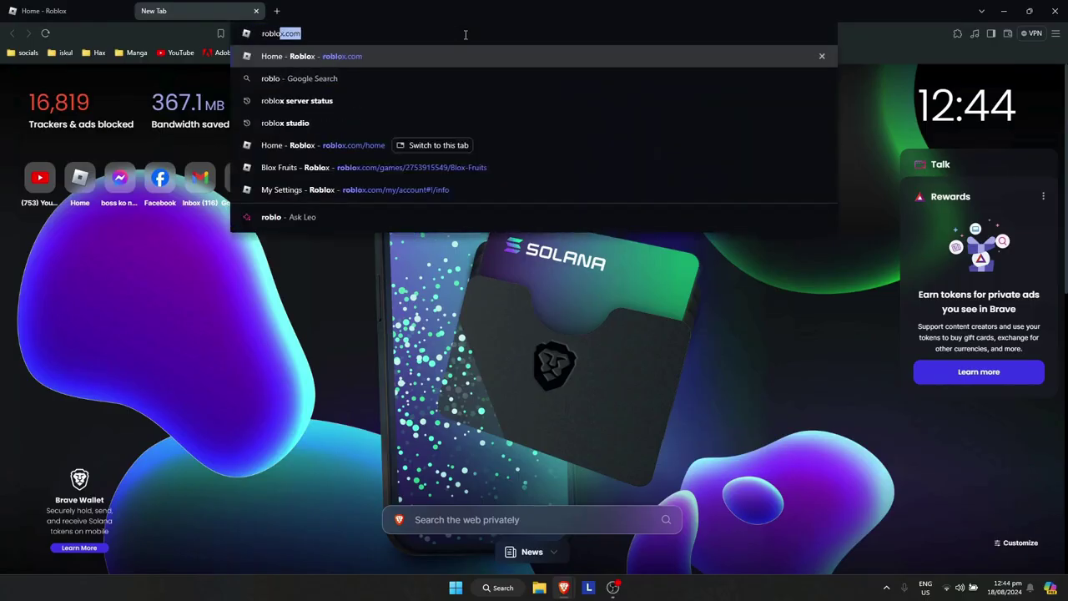
pyautogui.write('x status')
pyautogui.press('Return')
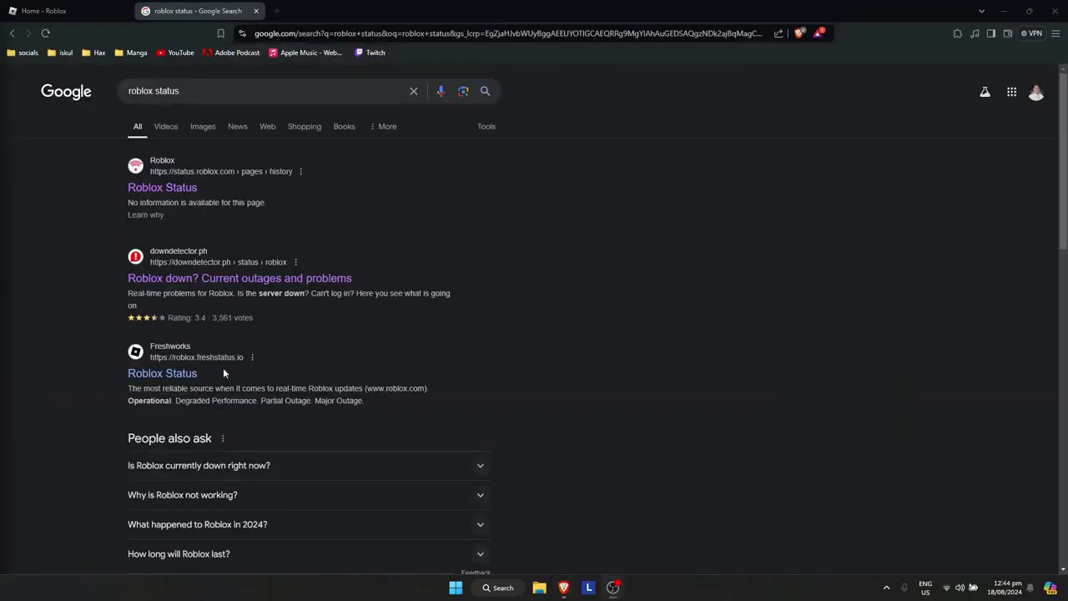
pyautogui.click(187, 195)
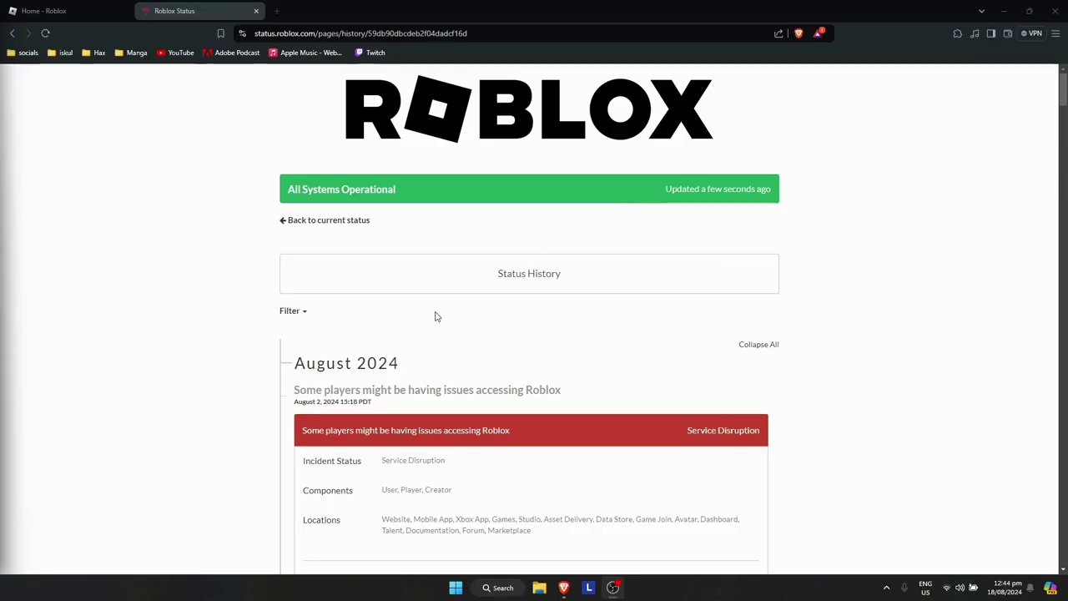
# Step: Review the Roblox Status incident history, then close the status tab with Ctrl+W
pyautogui.scroll(-5, 603, 296)
pyautogui.scroll(4, 691, 329)
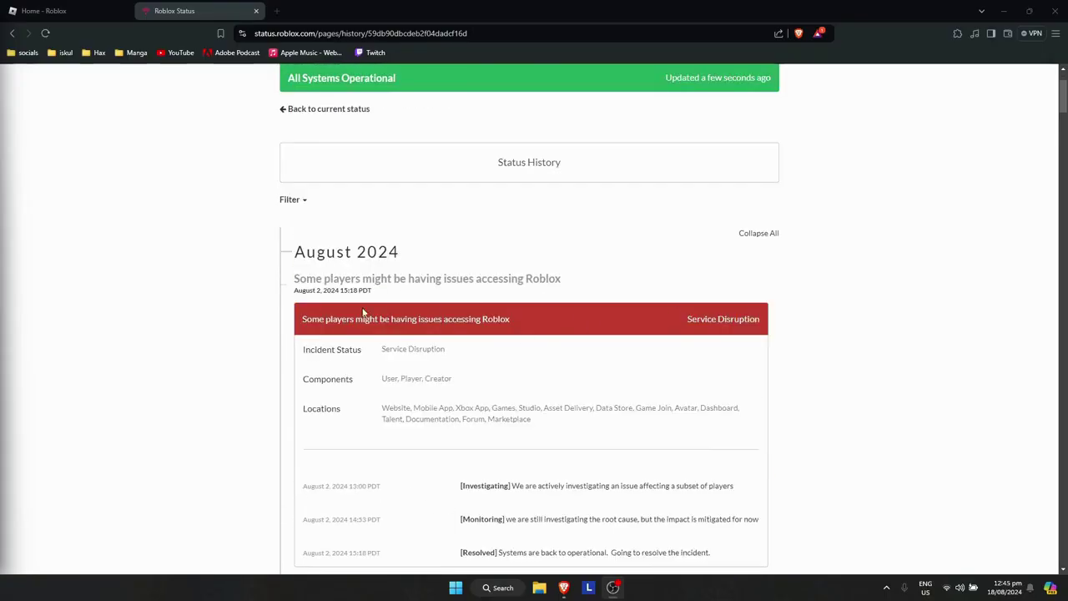
pyautogui.scroll(-1, 417, 319)
pyautogui.scroll(2, 379, 354)
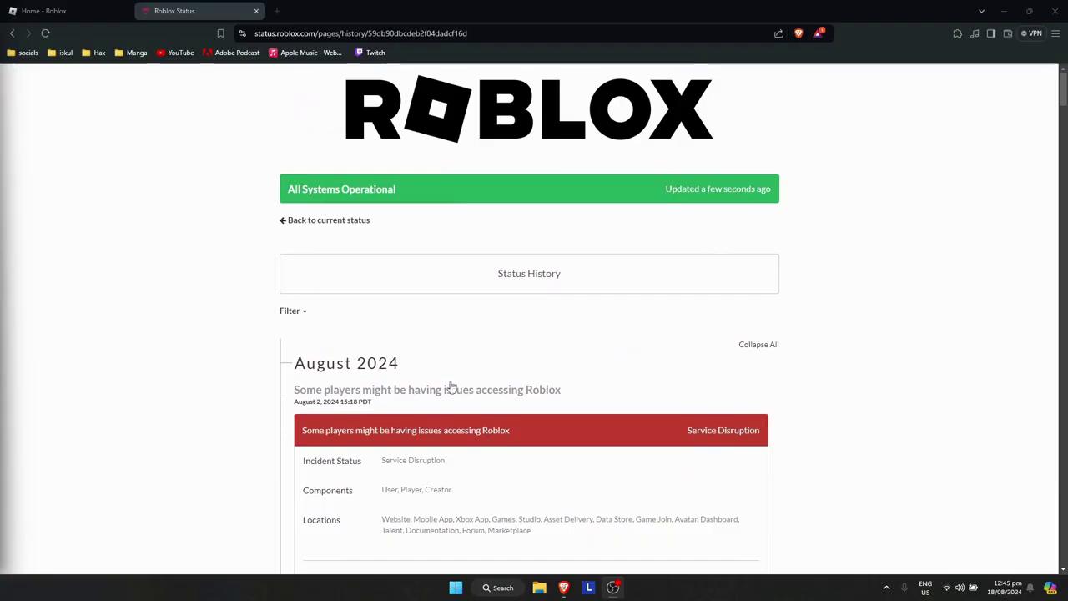
pyautogui.scroll(-2, 544, 319)
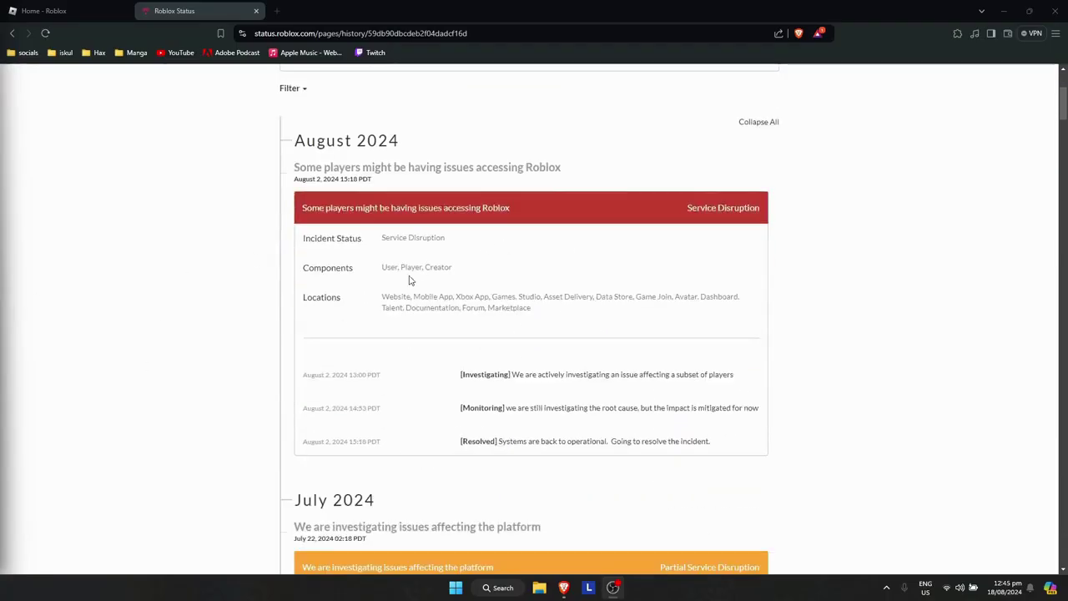
pyautogui.scroll(1, 410, 279)
pyautogui.scroll(1, 577, 322)
pyautogui.scroll(1, 542, 323)
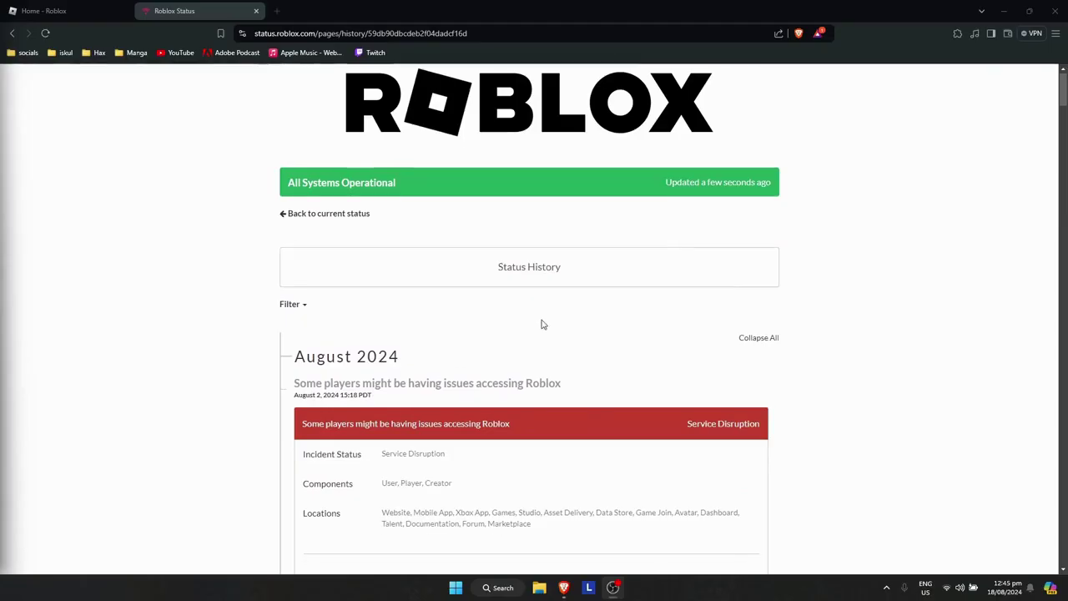
pyautogui.scroll(-5, 584, 322)
pyautogui.scroll(2, 527, 320)
pyautogui.scroll(2, 493, 310)
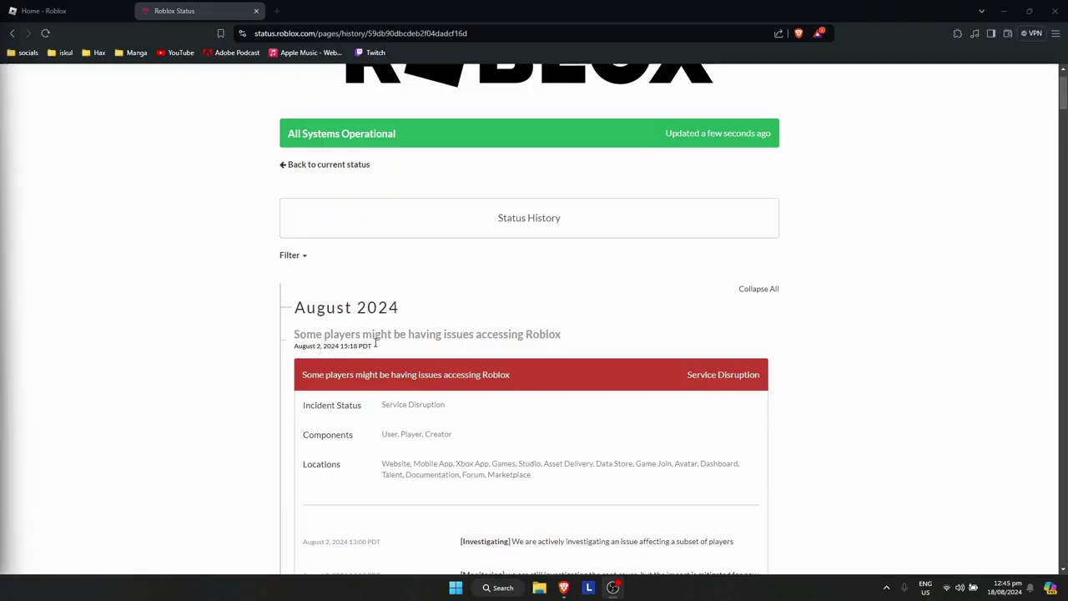
pyautogui.scroll(1, 575, 371)
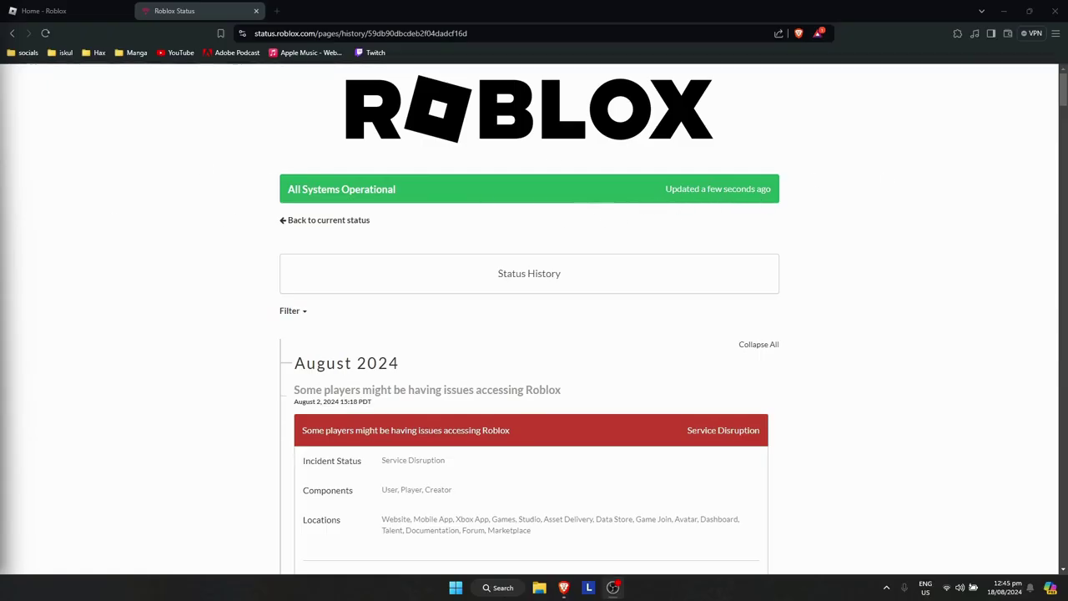
pyautogui.hotkey('ctrl', 'w')
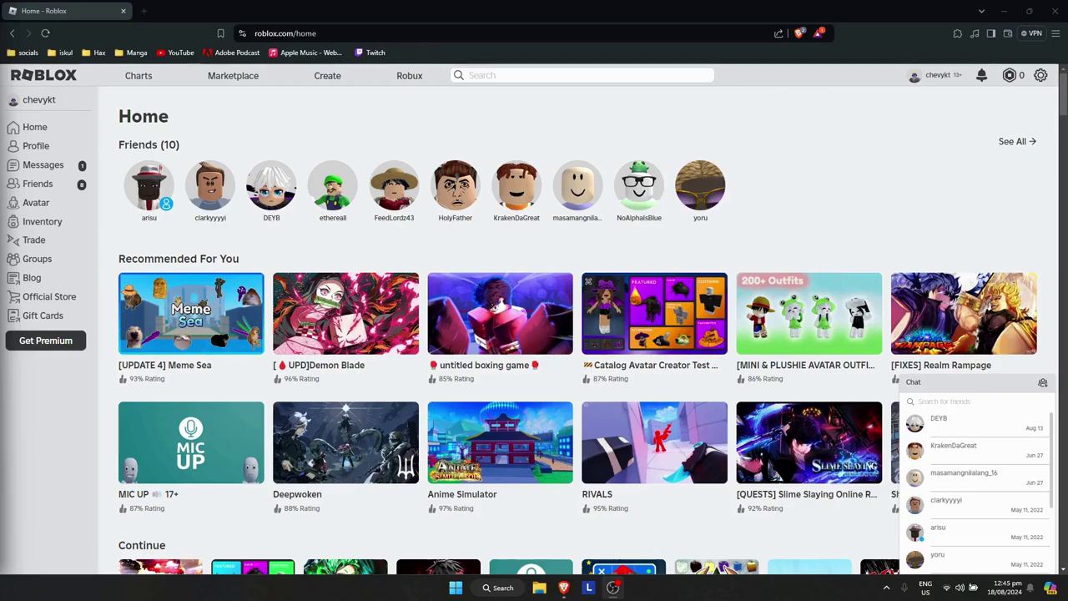
# Step: Restart the computer using the Start menu's power options
pyautogui.click(456, 588)
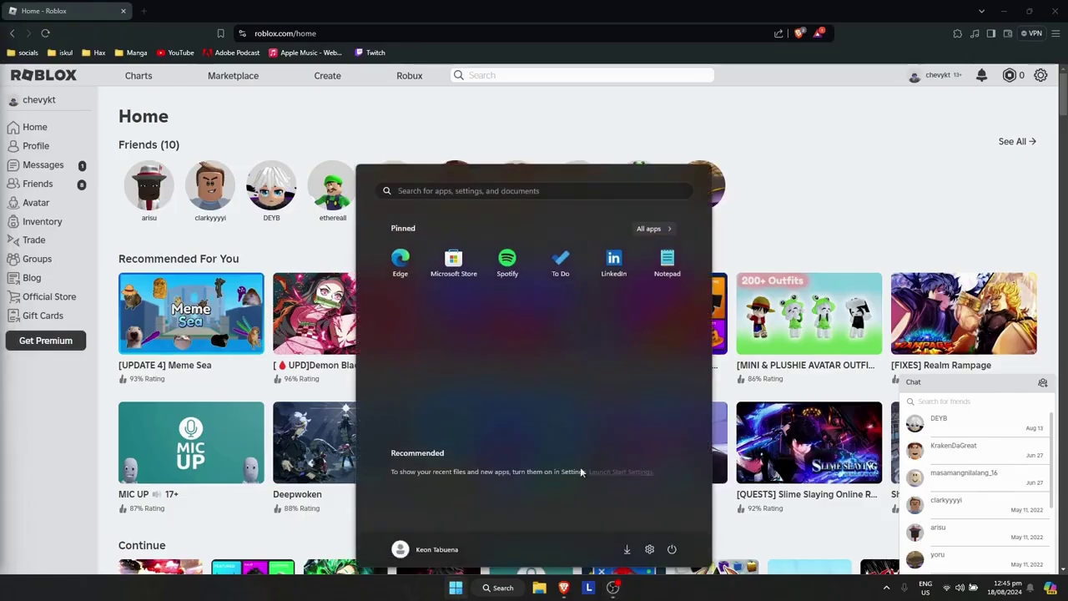
pyautogui.click(672, 549)
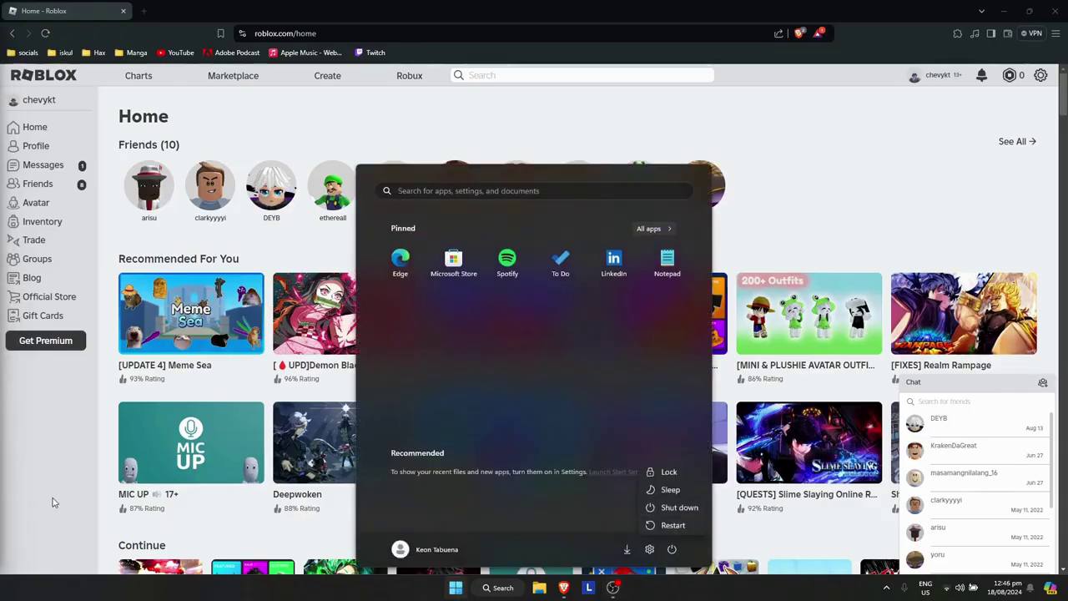
pyautogui.press('Escape')
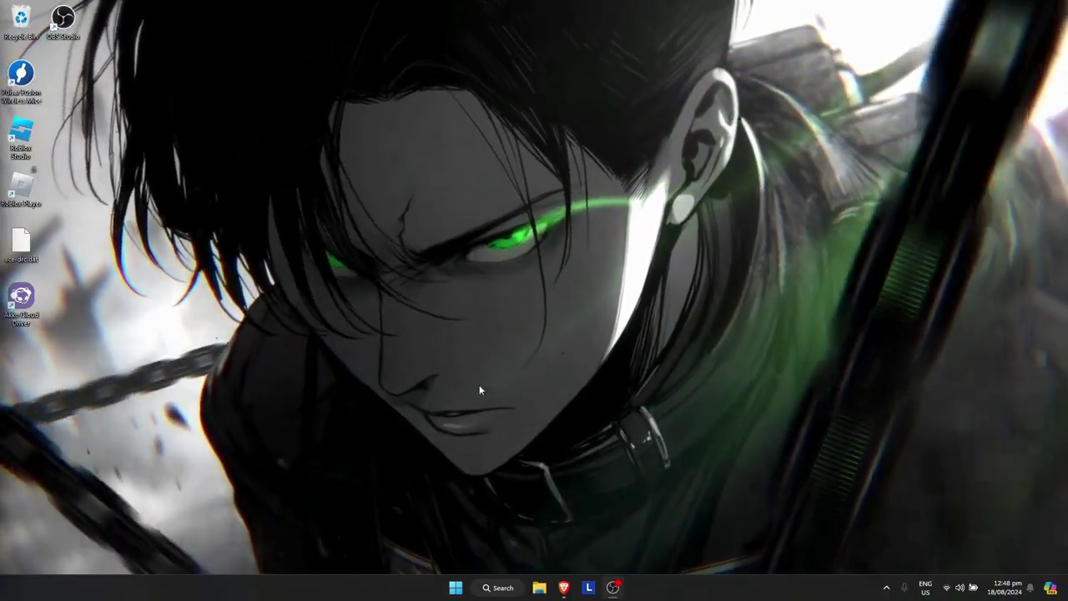
# Step: Launch Settings, search 'troub', and go to Troubleshoot > Other troubleshooters
pyautogui.press('super')
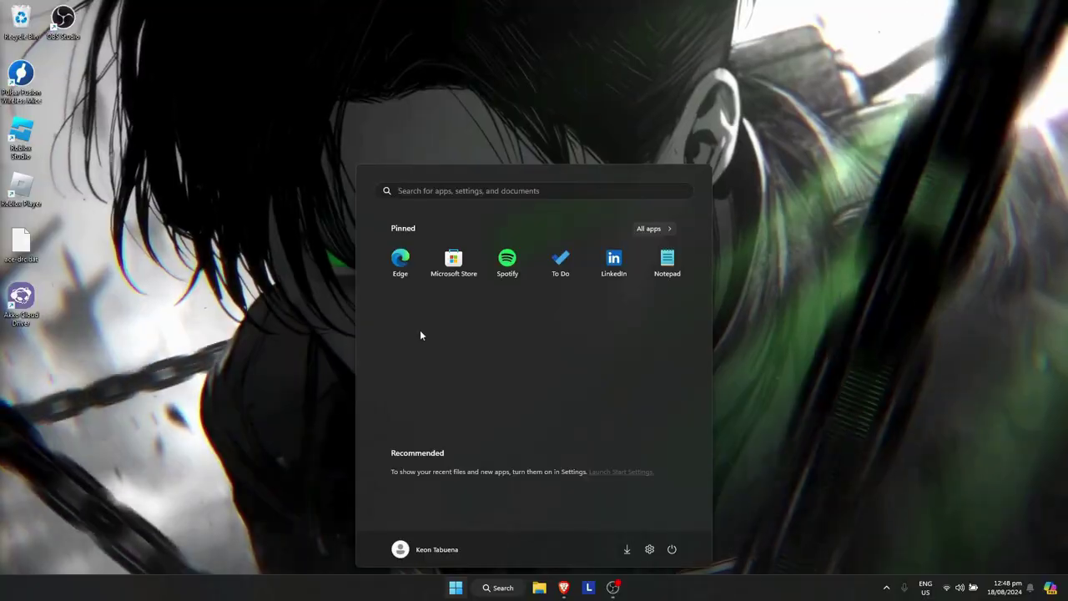
pyautogui.write('settings')
pyautogui.click(383, 276)
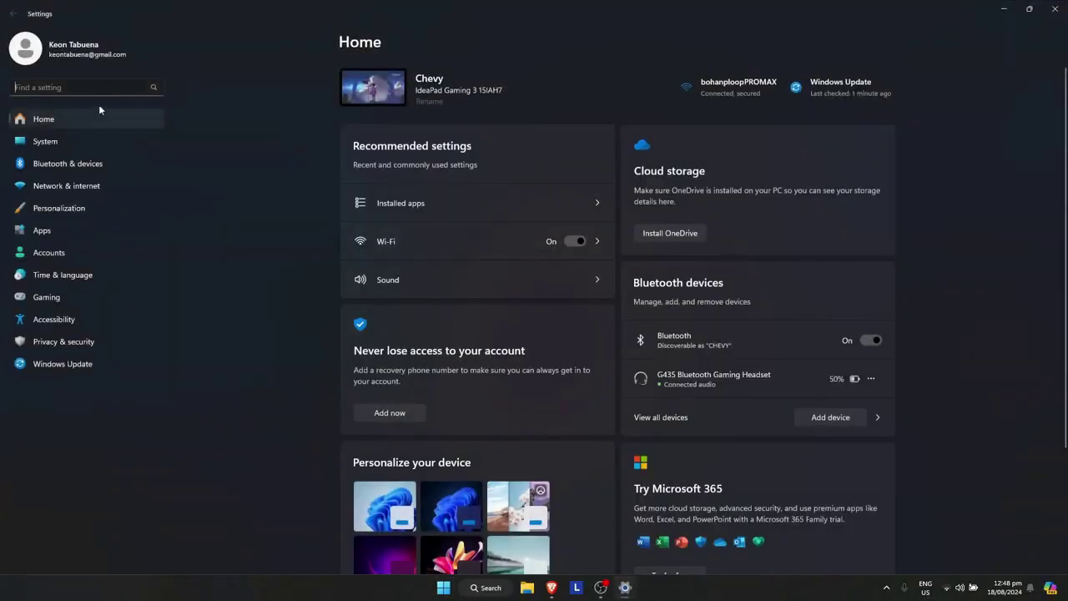
pyautogui.write('t')
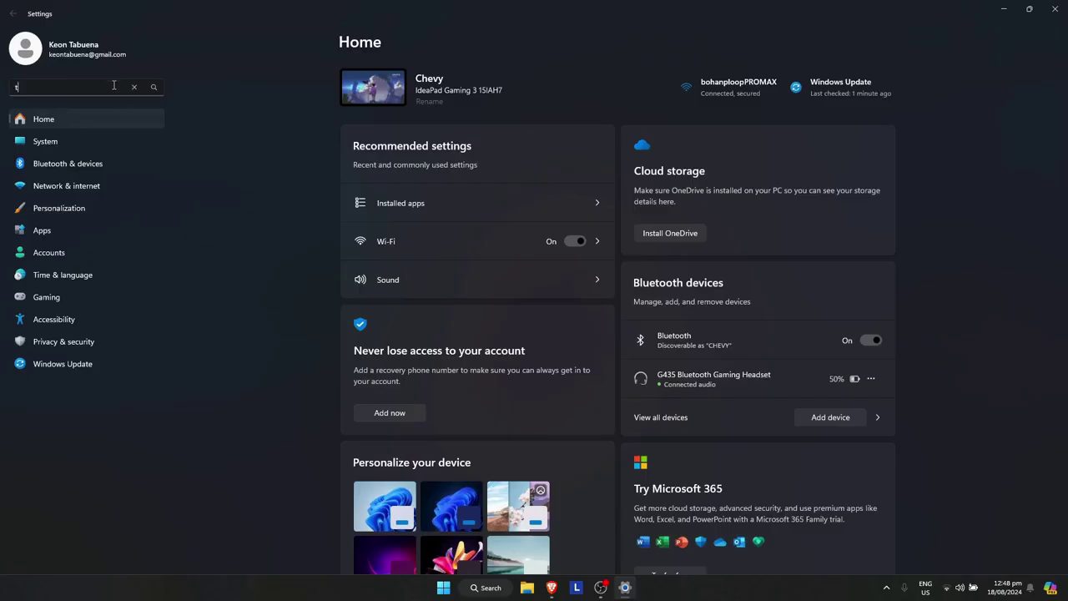
pyautogui.write('roub')
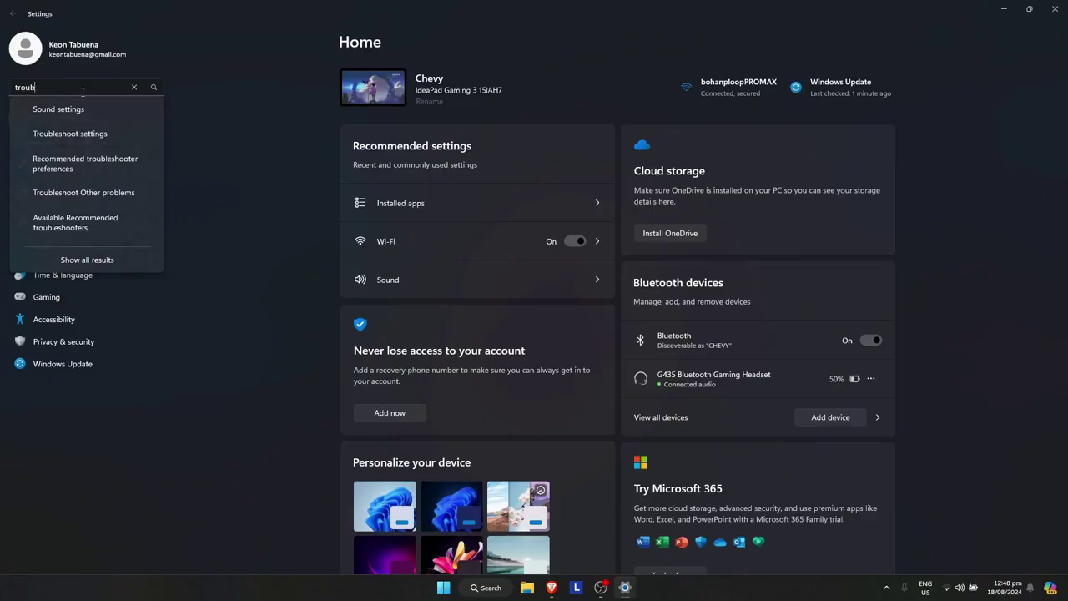
pyautogui.click(66, 134)
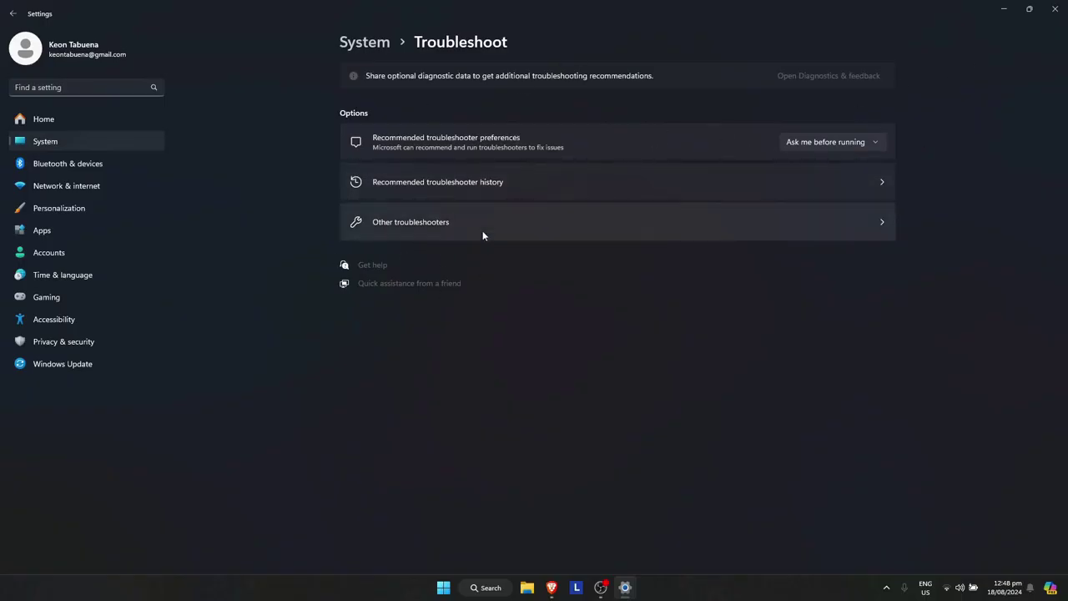
pyautogui.click(524, 223)
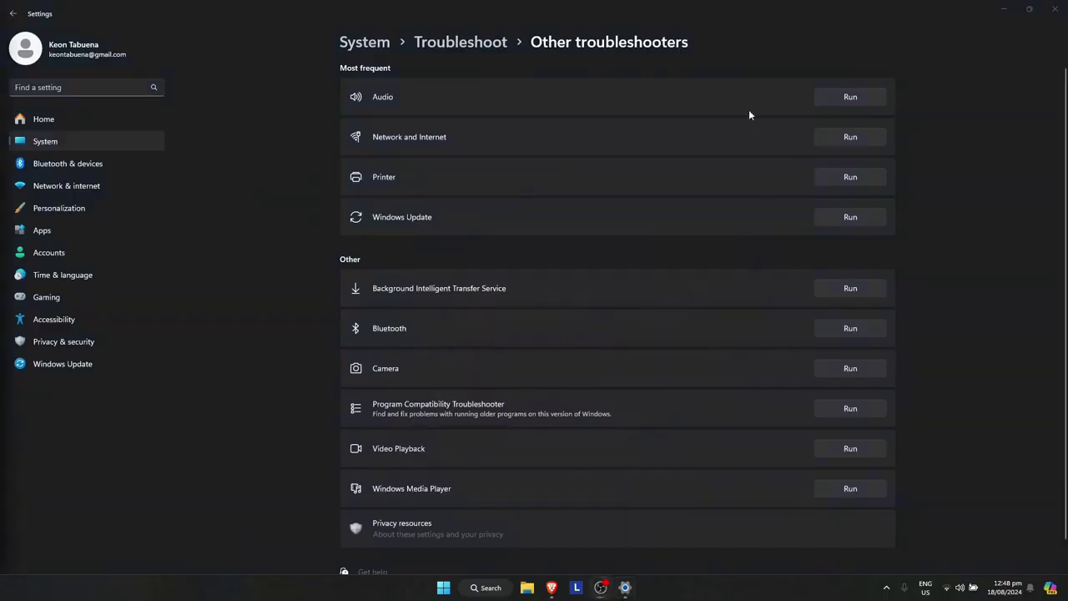
# Step: Run the Network and Internet troubleshooter, confirm no problems found, and close Get Help
pyautogui.click(857, 136)
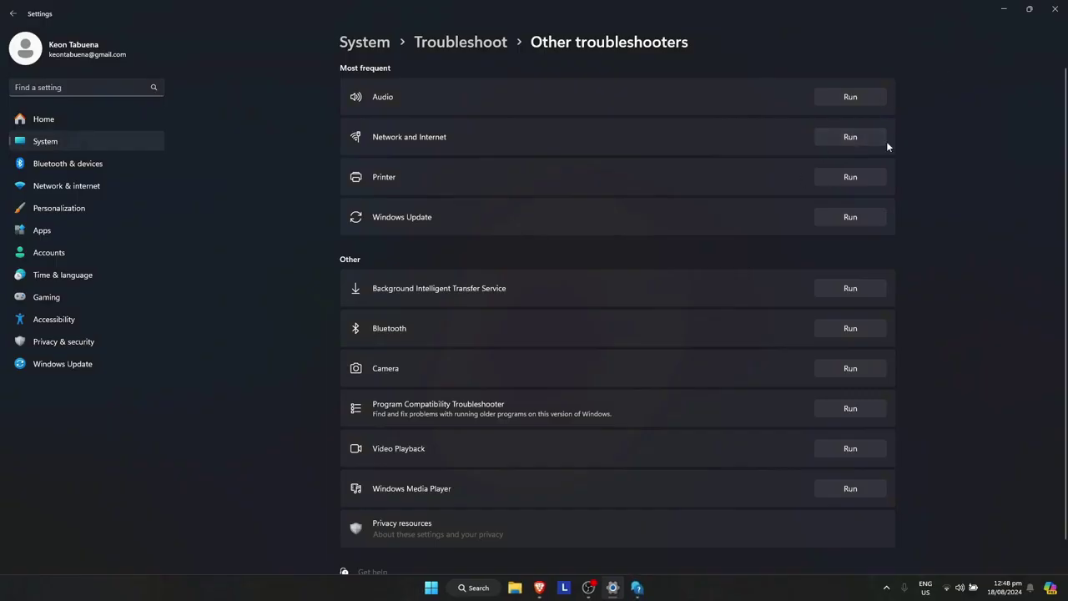
pyautogui.click(637, 587)
pyautogui.moveTo(650, 122); pyautogui.dragTo(705, 84)
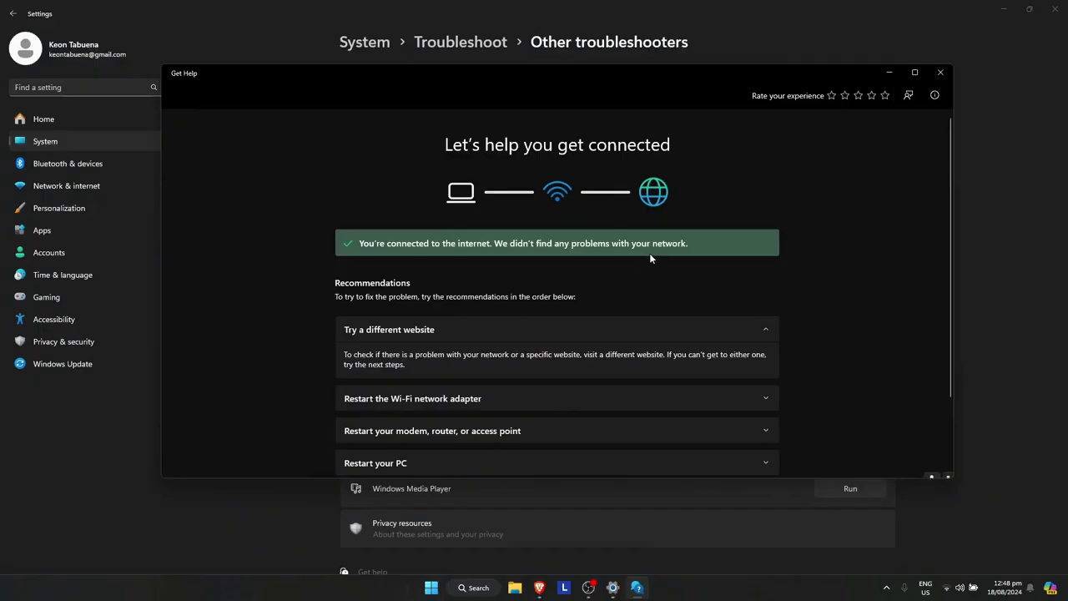
pyautogui.scroll(-1, 622, 250)
pyautogui.scroll(1, 901, 247)
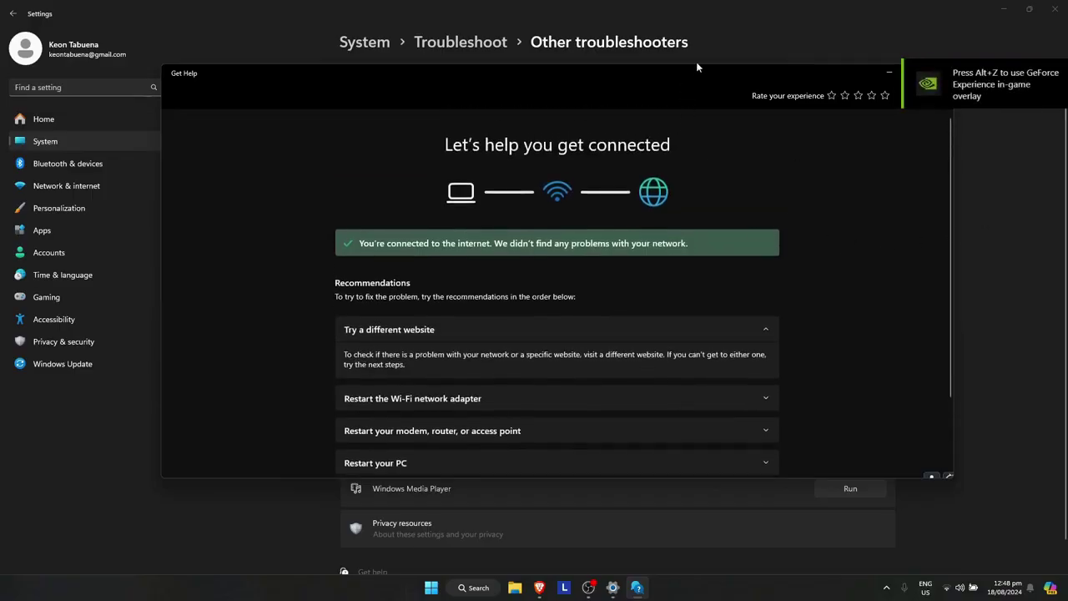
pyautogui.moveTo(697, 67); pyautogui.dragTo(598, 78)
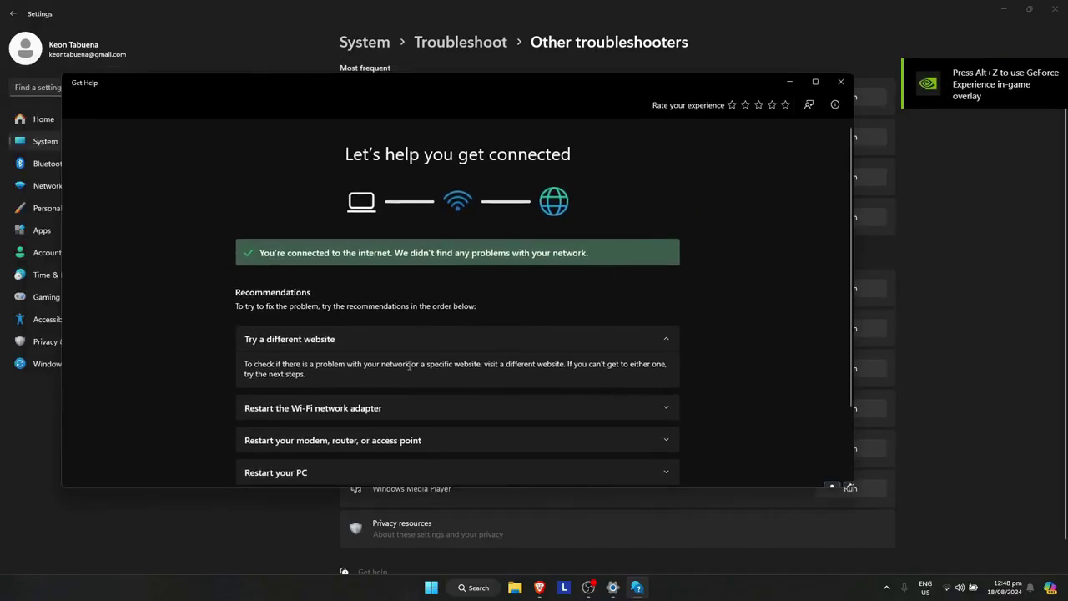
pyautogui.scroll(-3, 489, 285)
pyautogui.scroll(2, 637, 276)
pyautogui.scroll(-1, 638, 275)
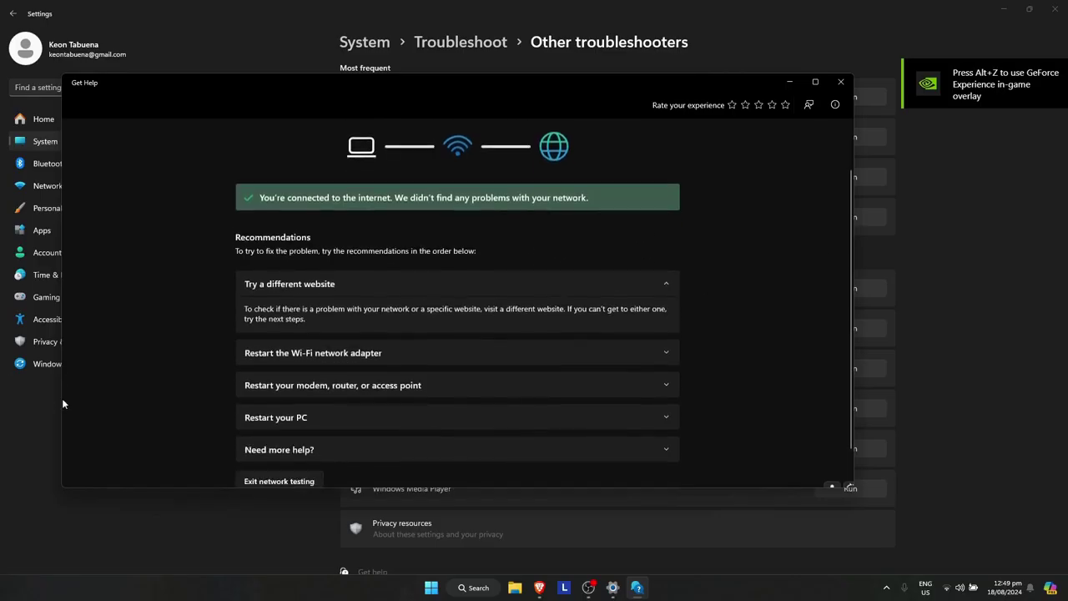
pyautogui.scroll(2, 454, 318)
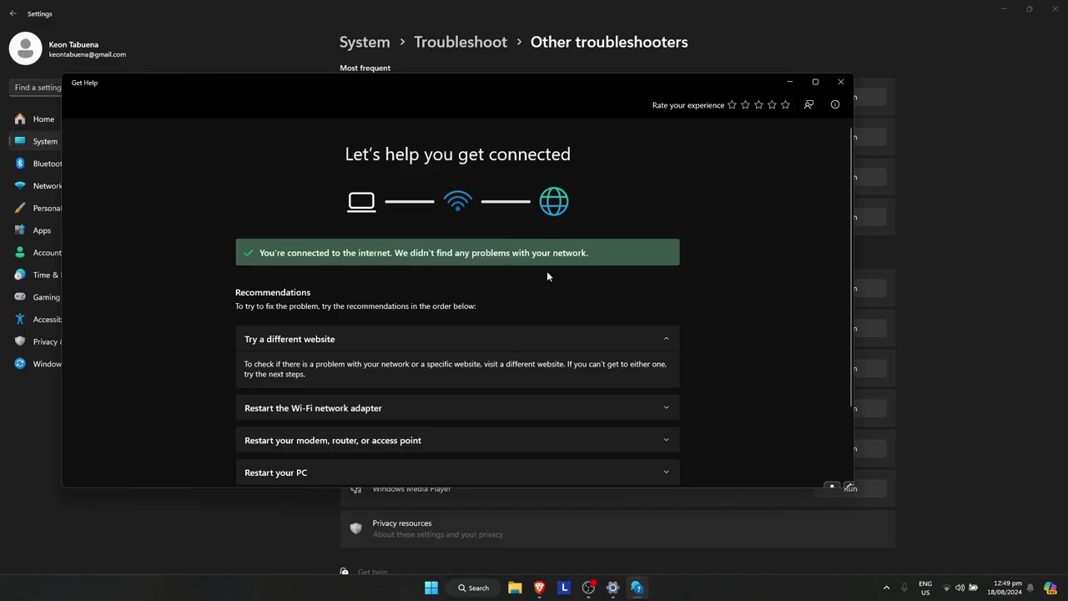
pyautogui.click(840, 82)
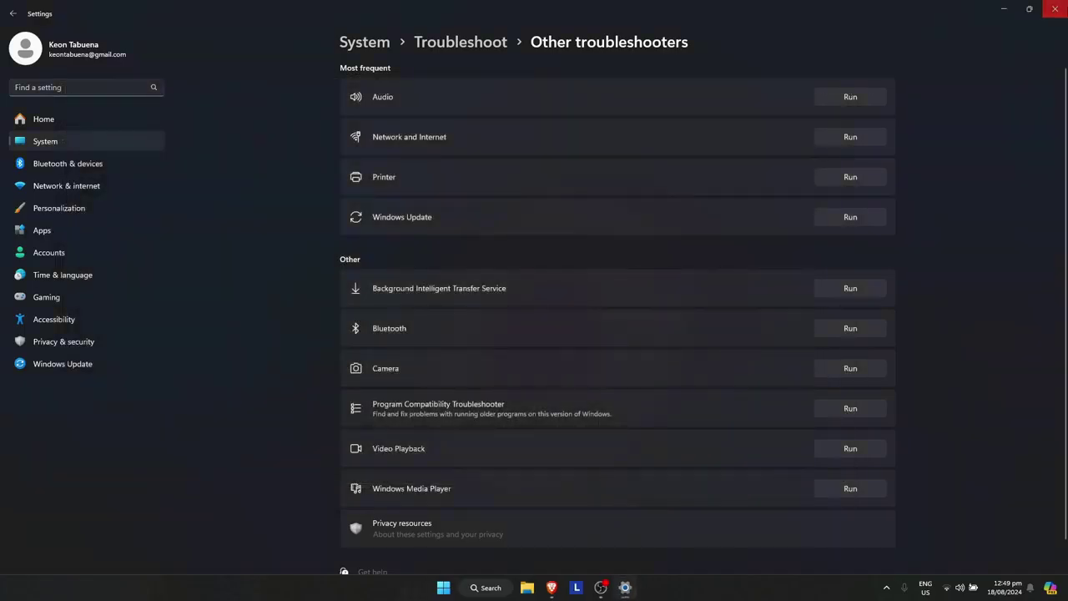
# Step: Close the Settings window and scroll the roblox.com/home page in the browser
pyautogui.click(1054, 8)
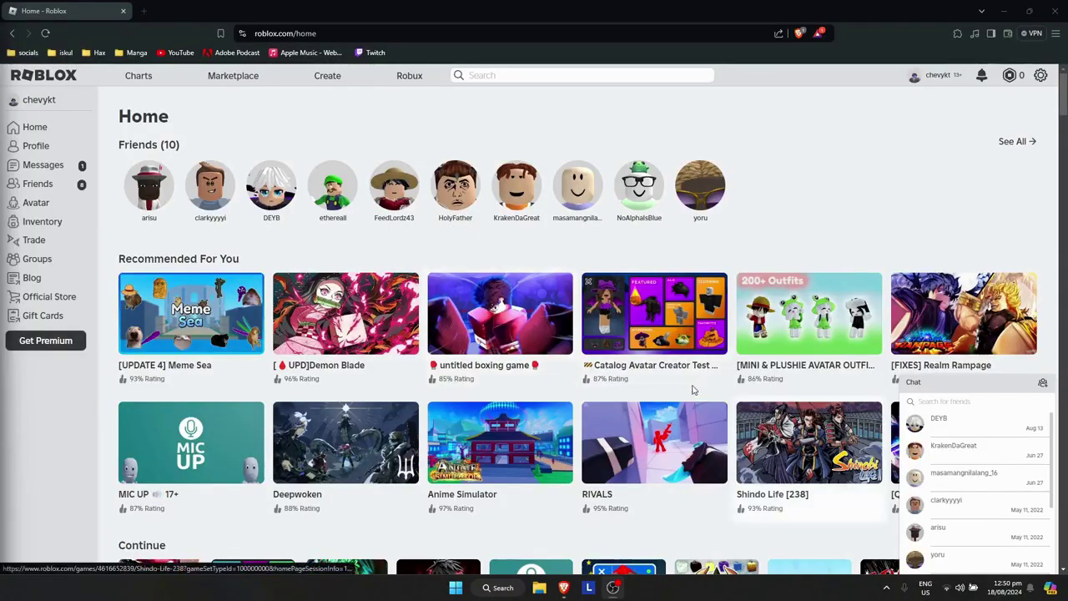
pyautogui.scroll(-1, 692, 390)
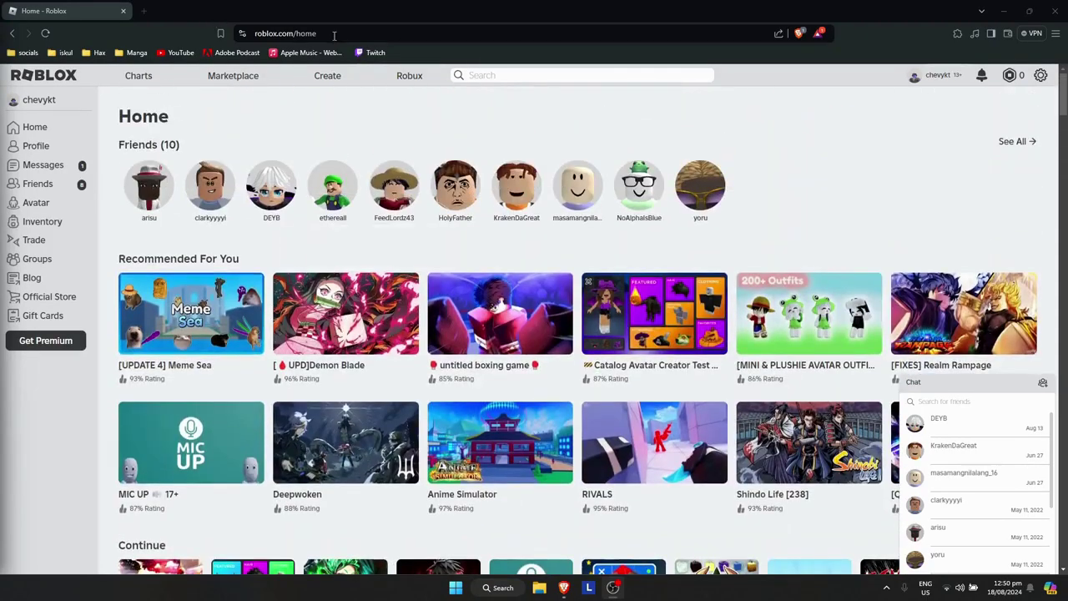
# Step: Search Google for 'roblox support' and open the roblox.com/support Contact Us form
pyautogui.click(390, 37)
pyautogui.write('ro')
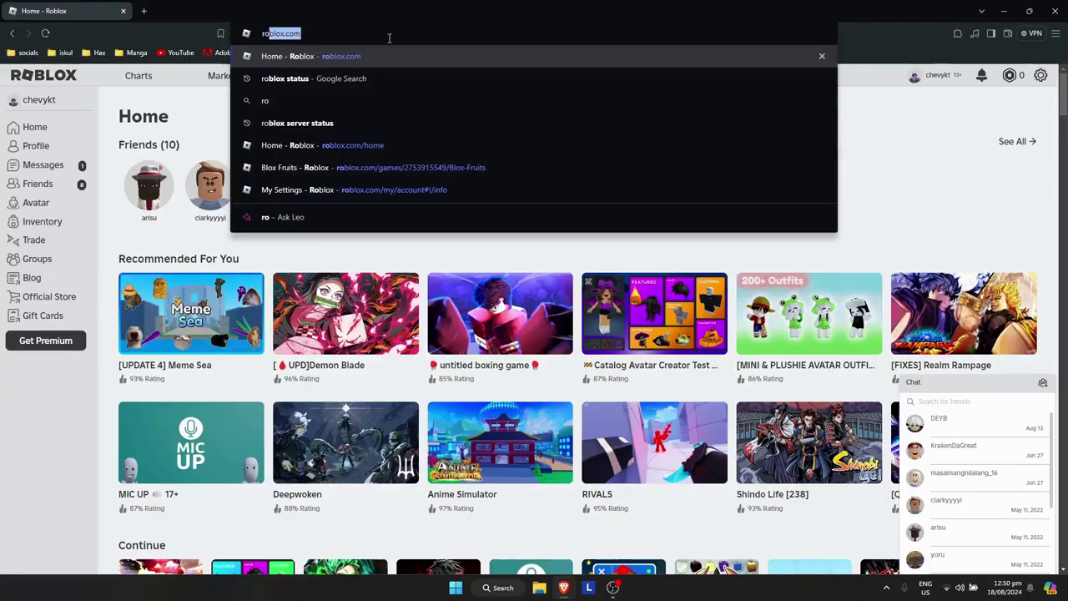
pyautogui.write('blox support')
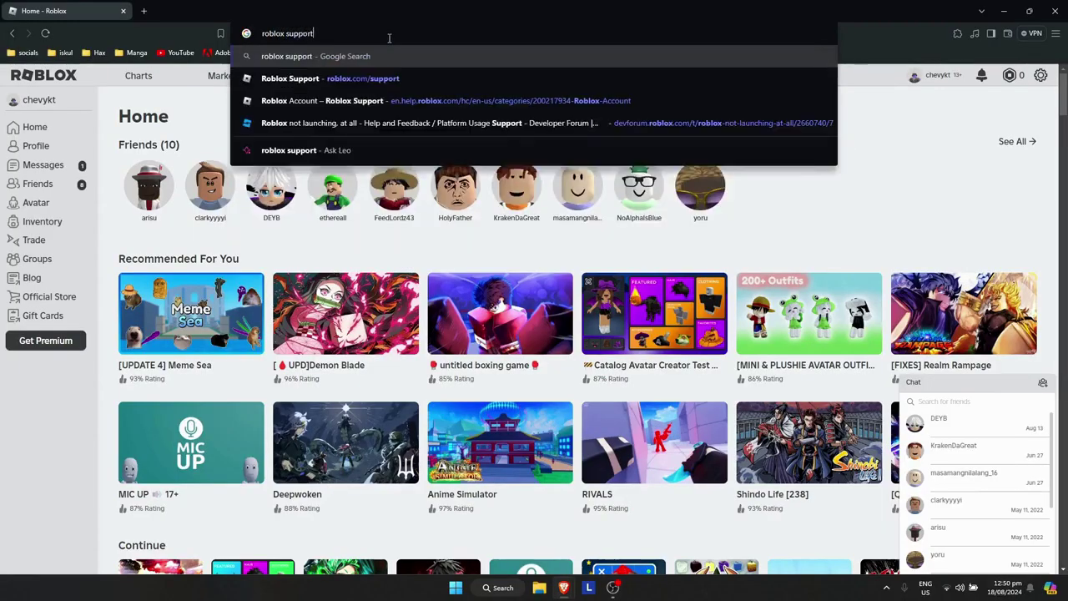
pyautogui.press('Return')
pyautogui.click(171, 188)
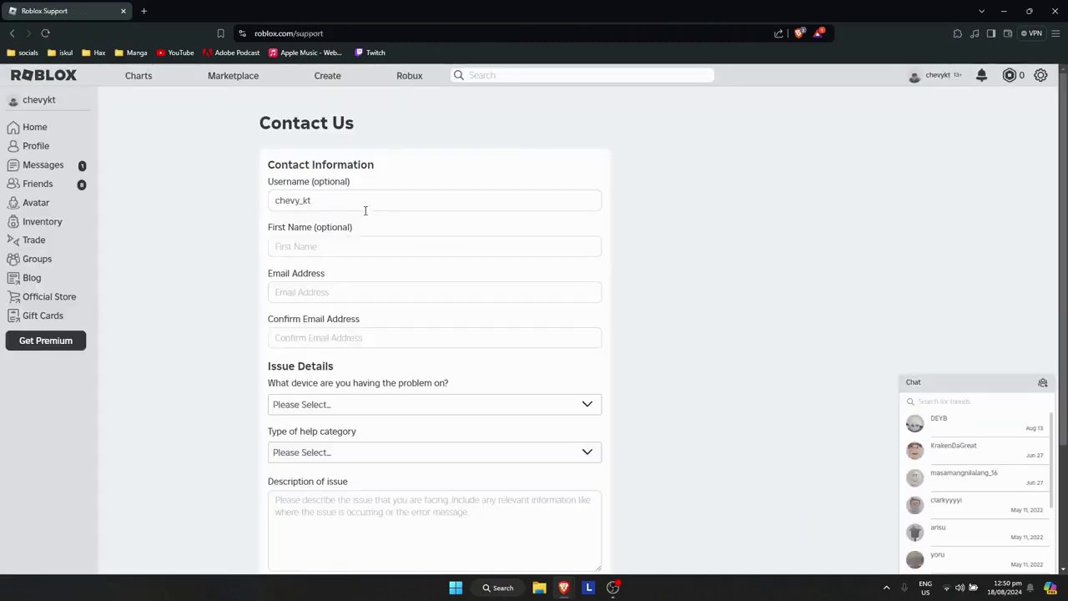
pyautogui.scroll(-2, 459, 217)
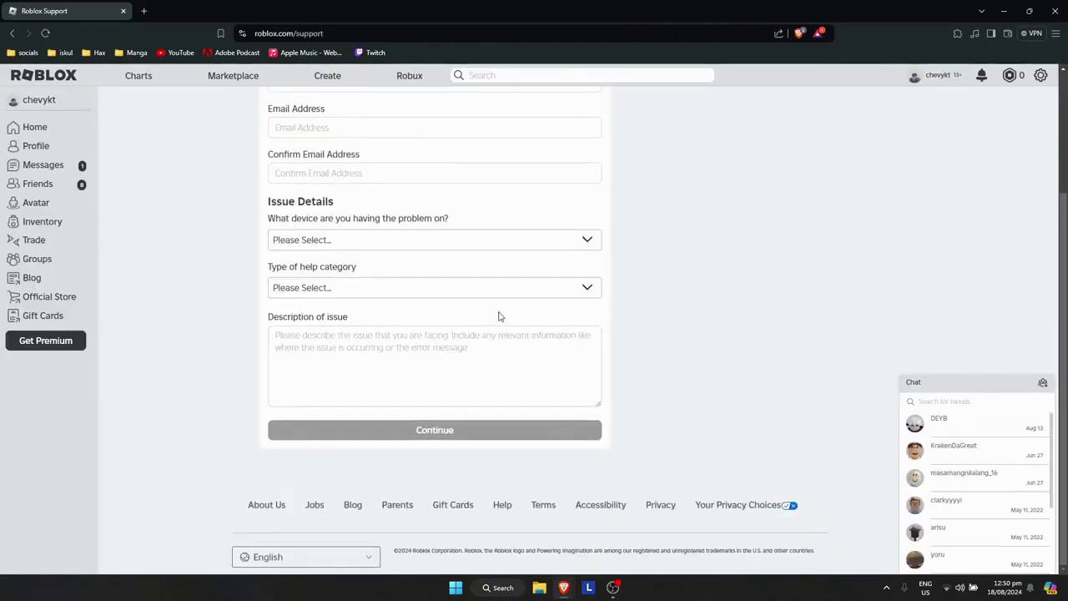
pyautogui.scroll(2, 498, 312)
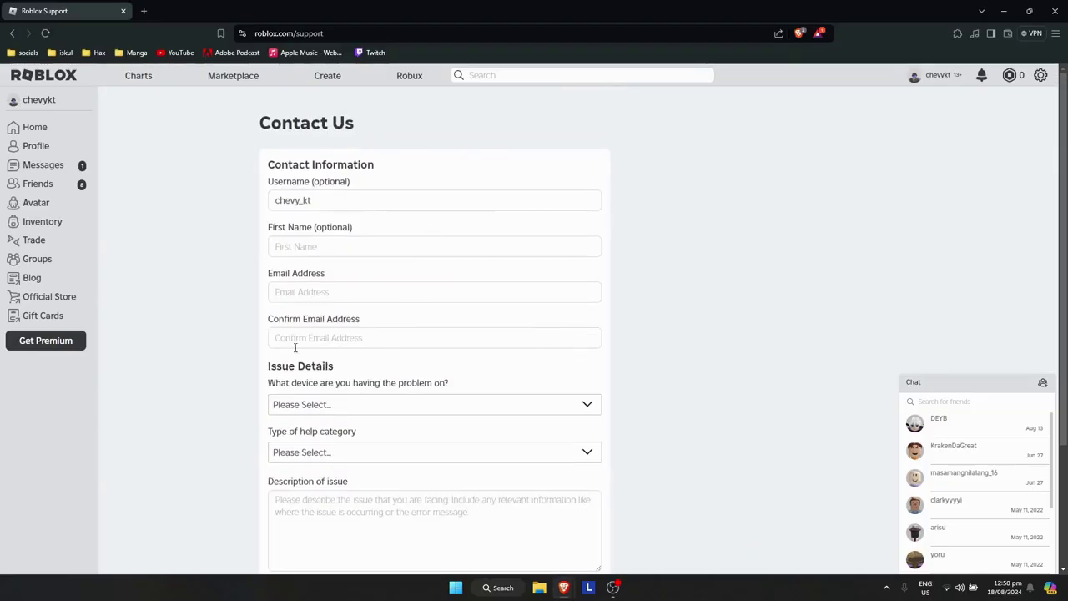
# Step: Choose device PC, category Technical Support, and sub-category Roblox Crashing
pyautogui.scroll(-2, 377, 329)
pyautogui.click(427, 293)
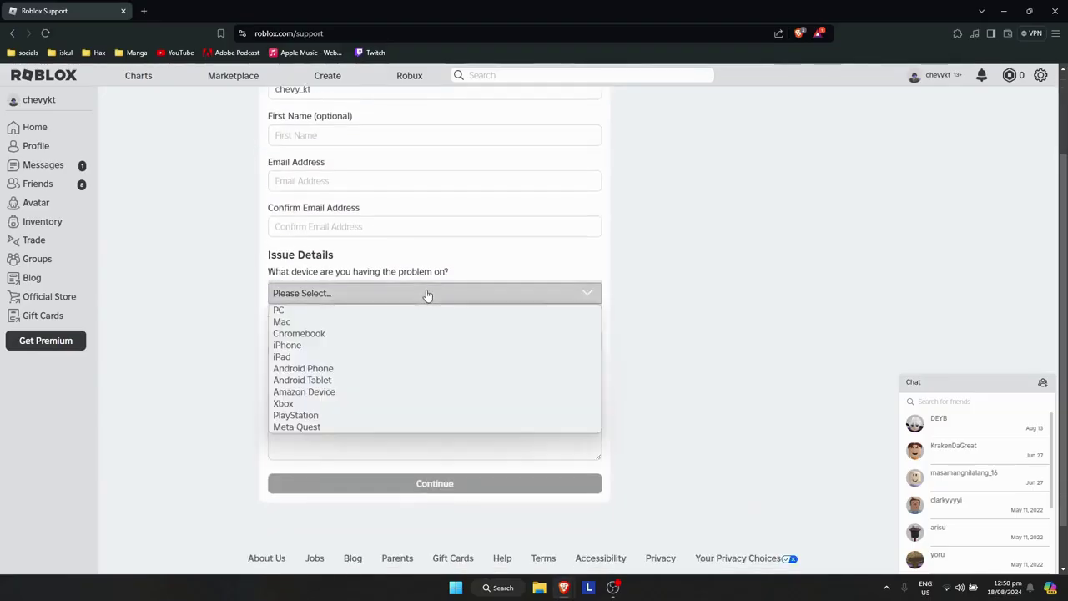
pyautogui.click(317, 311)
pyautogui.click(351, 342)
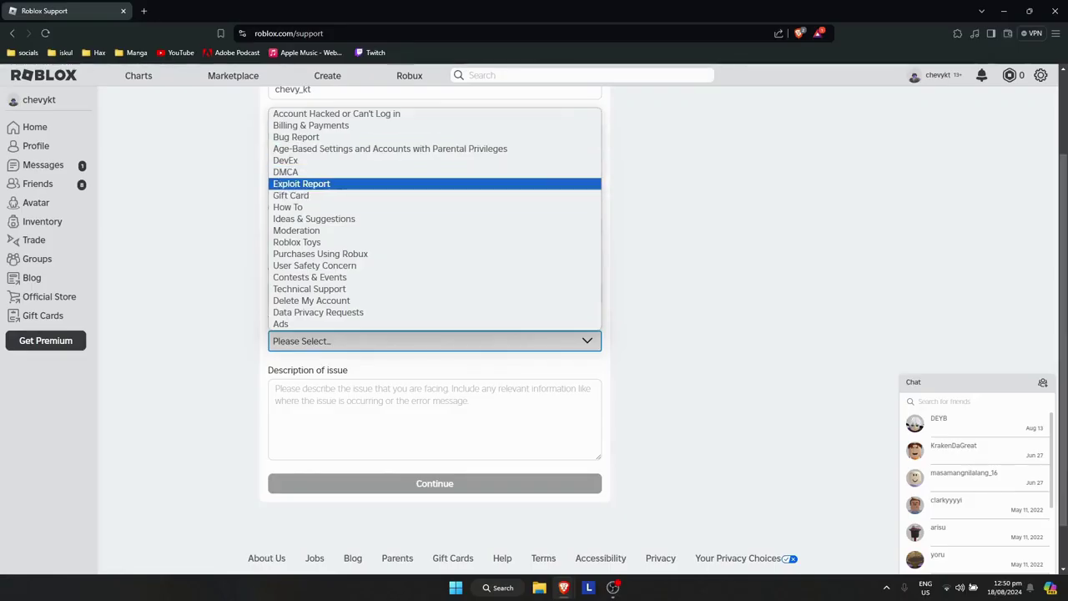
pyautogui.press('Escape')
pyautogui.click(338, 339)
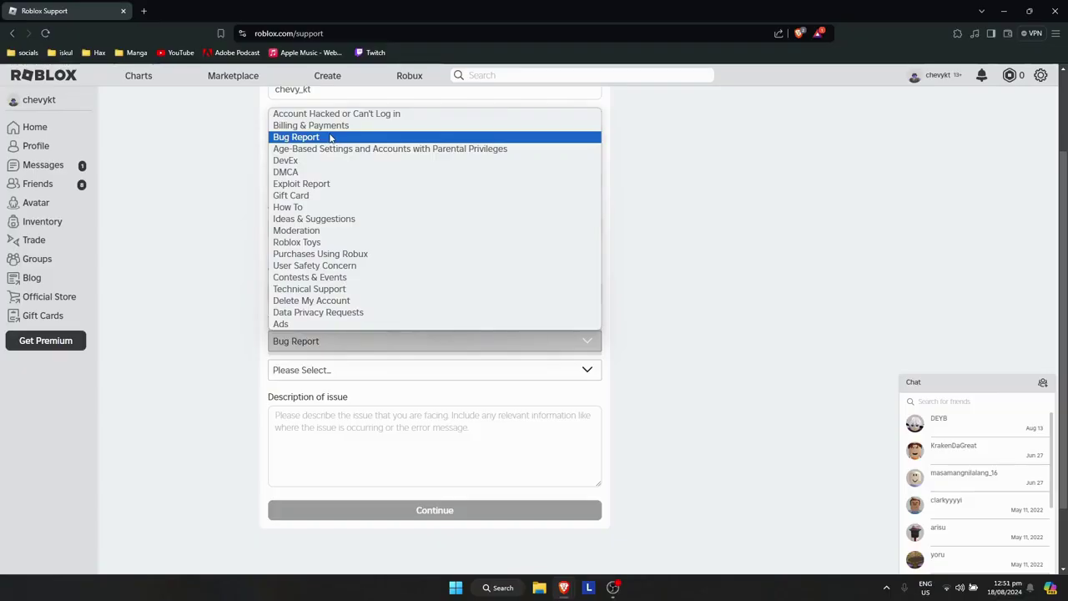
pyautogui.click(329, 290)
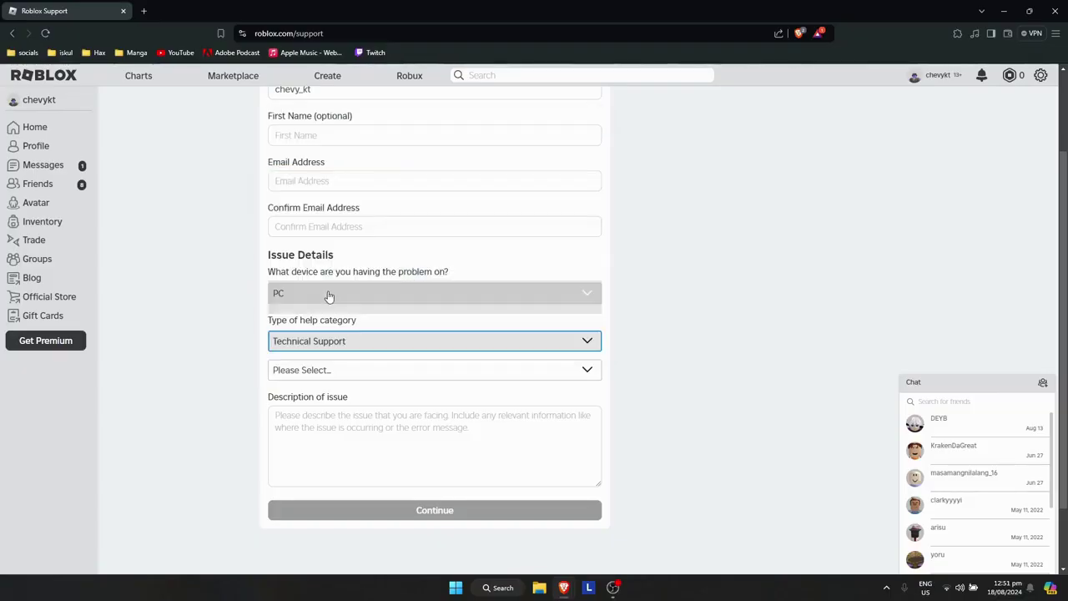
pyautogui.click(309, 371)
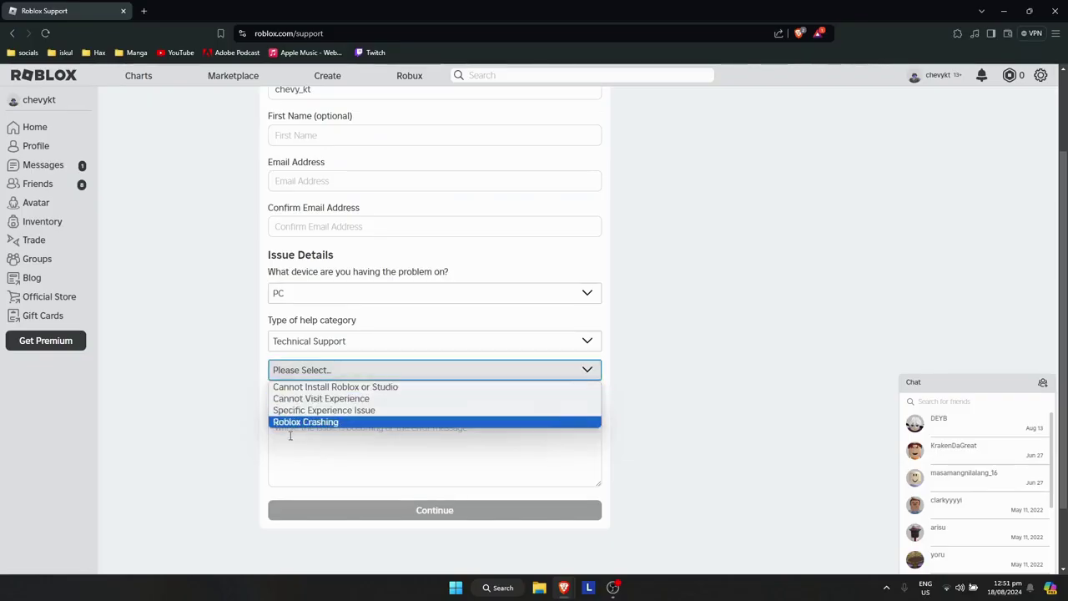
pyautogui.click(359, 424)
pyautogui.scroll(-1, 501, 334)
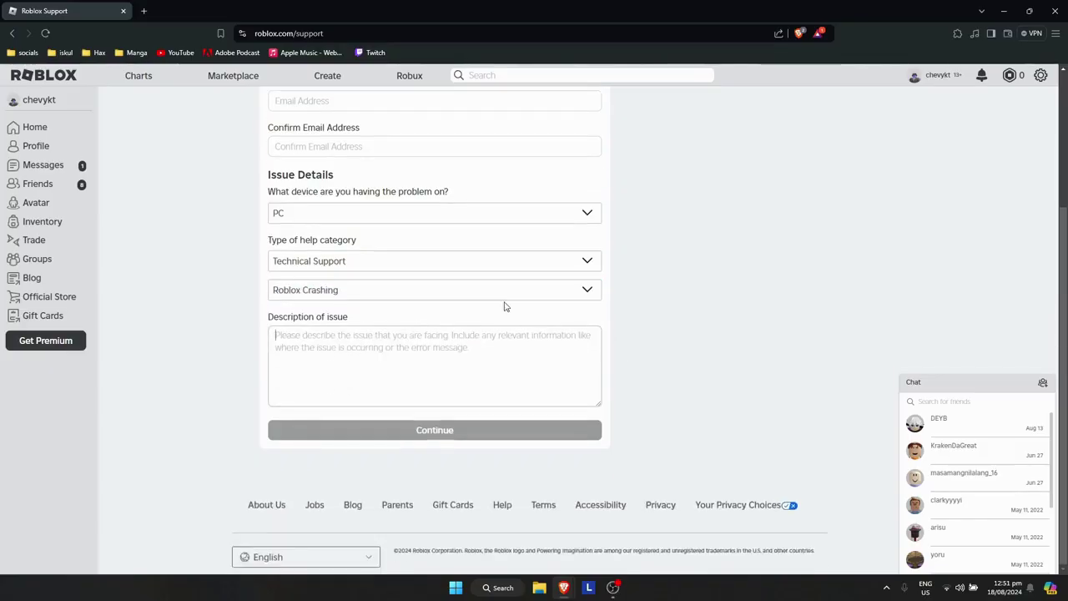